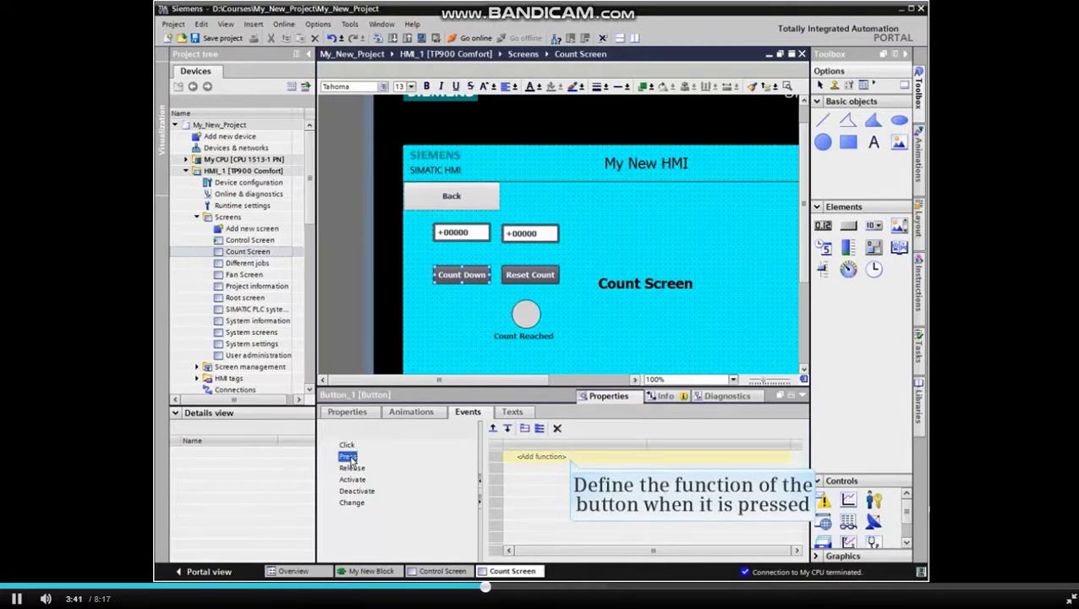
# - Add a SetBit function on the Count Down tag to the Count Down button's Press event
pyautogui.click(572, 460)
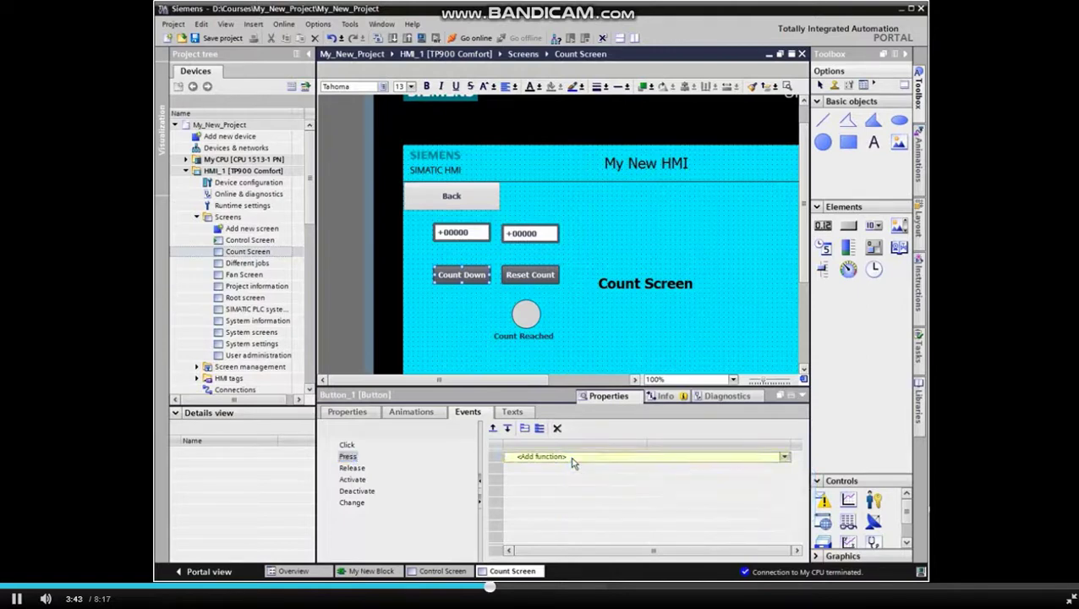
pyautogui.click(784, 457)
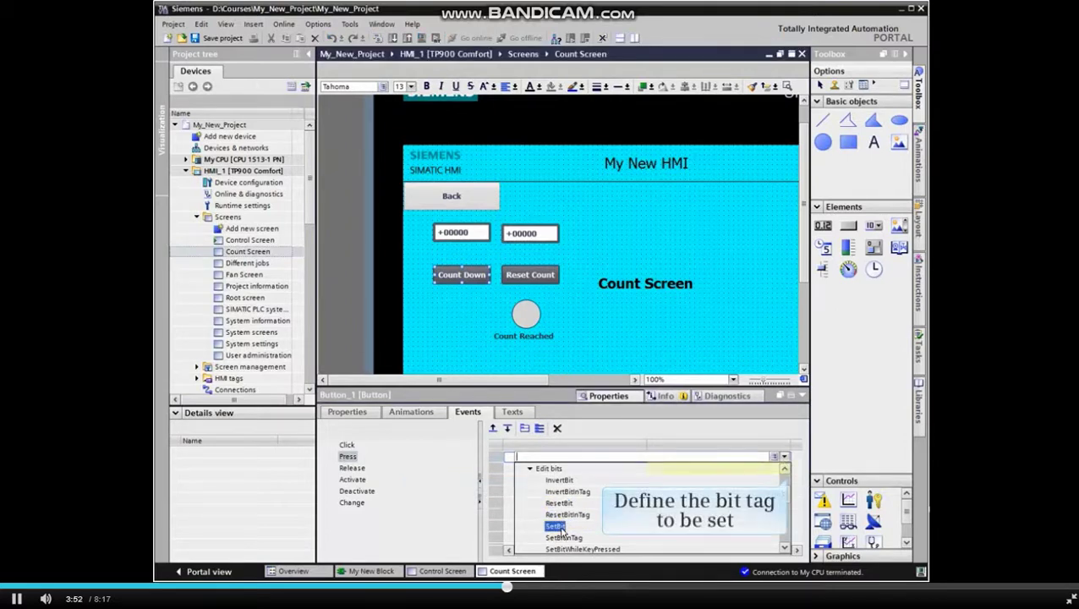
pyautogui.click(556, 526)
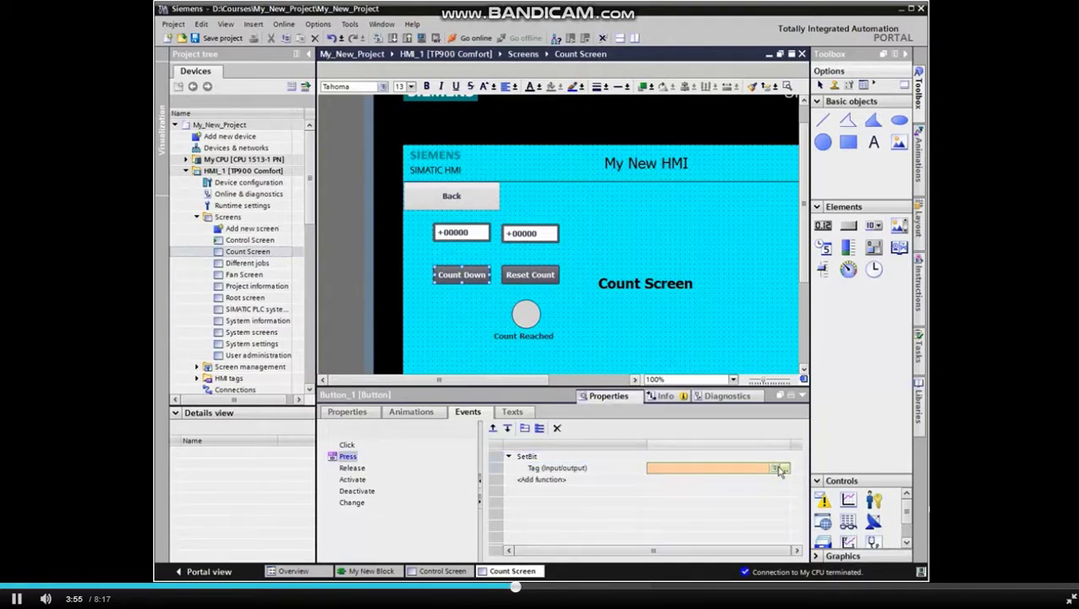
pyautogui.click(782, 470)
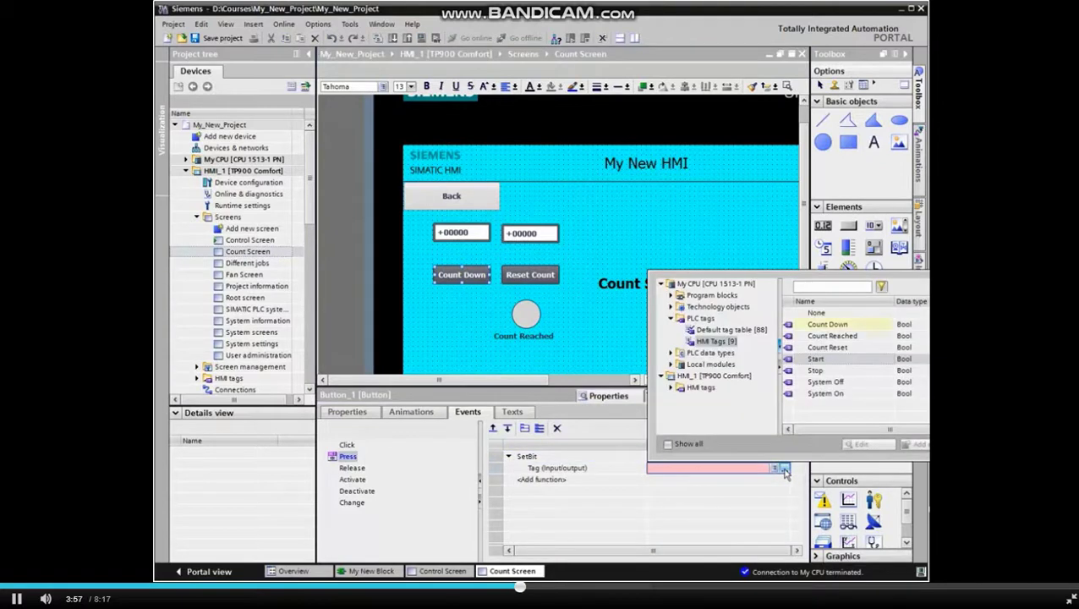
pyautogui.doubleClick(825, 326)
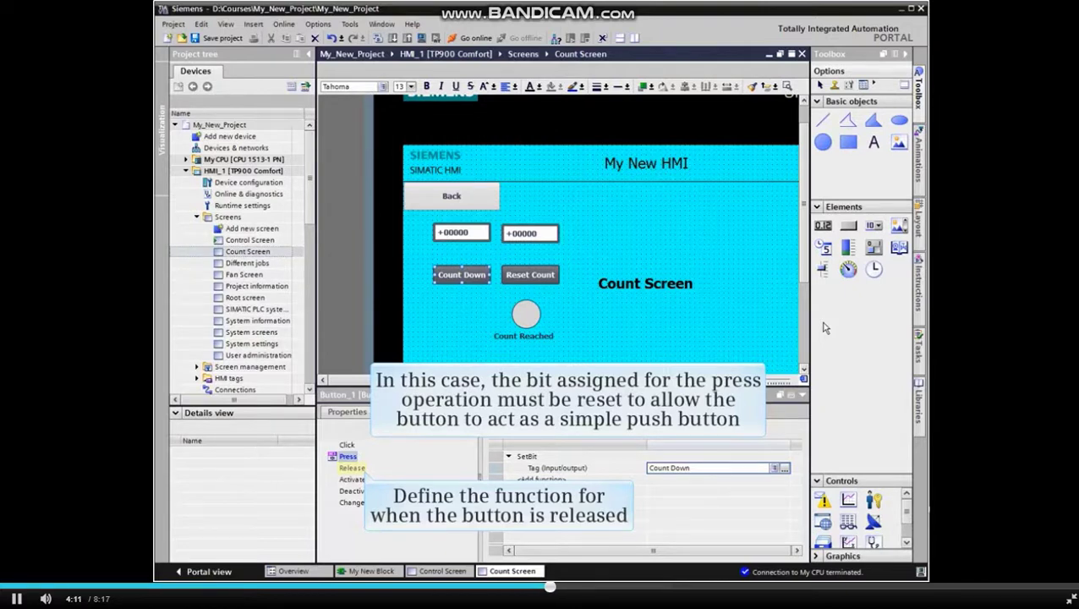
# - Add a ResetBit function on the Count Down tag to the Count Down button's Release event
pyautogui.click(353, 468)
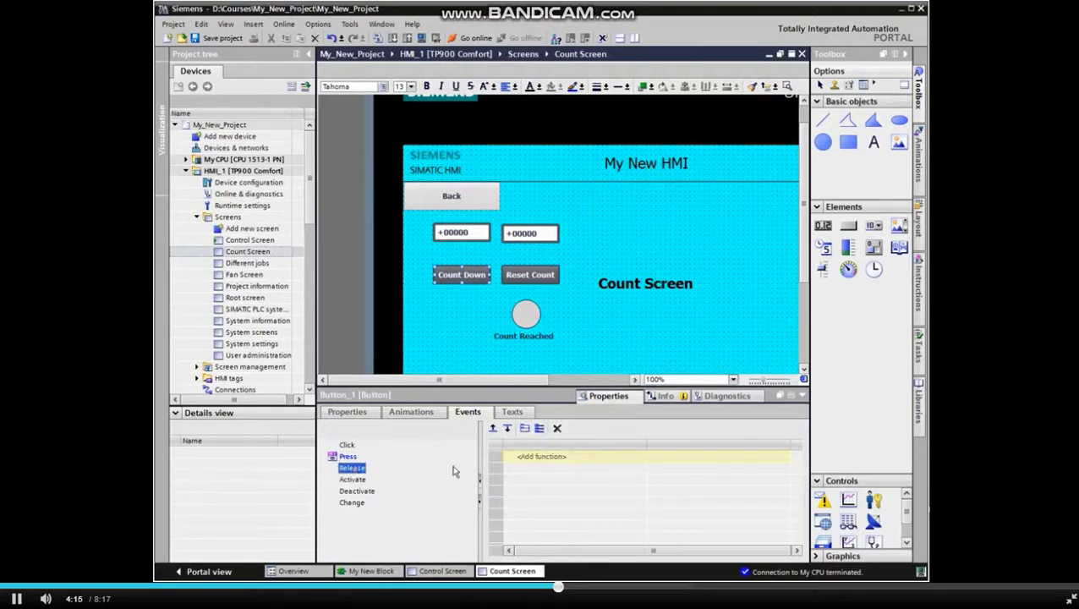
pyautogui.click(571, 461)
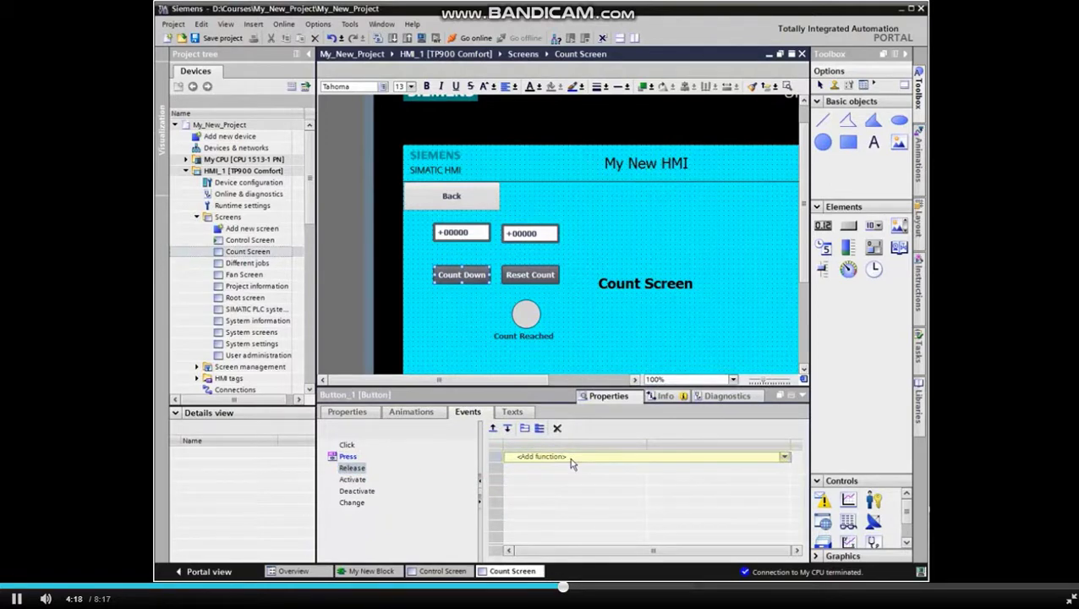
pyautogui.click(784, 458)
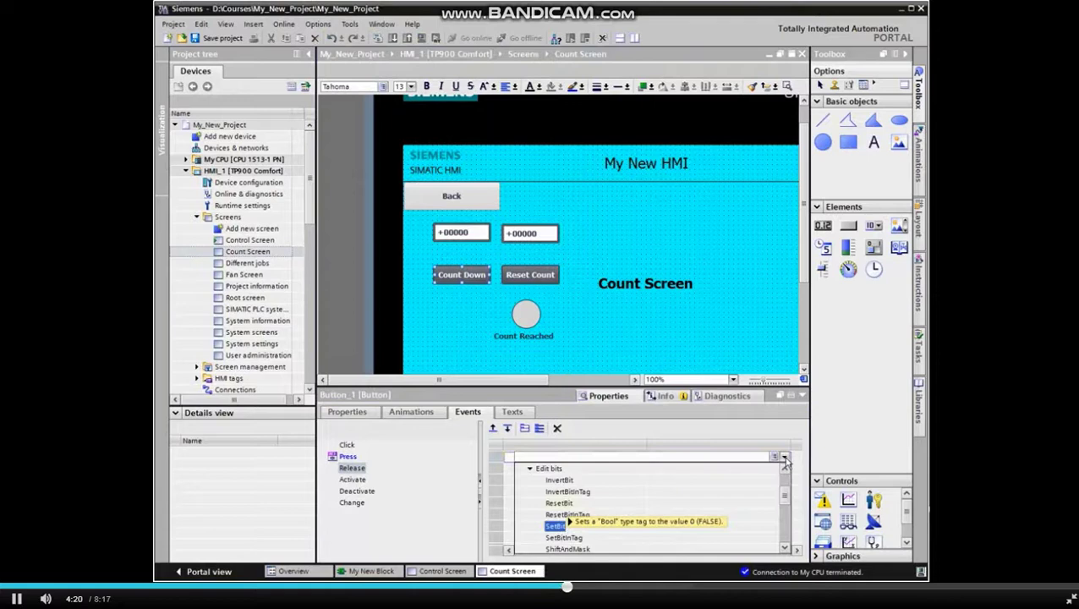
pyautogui.click(566, 510)
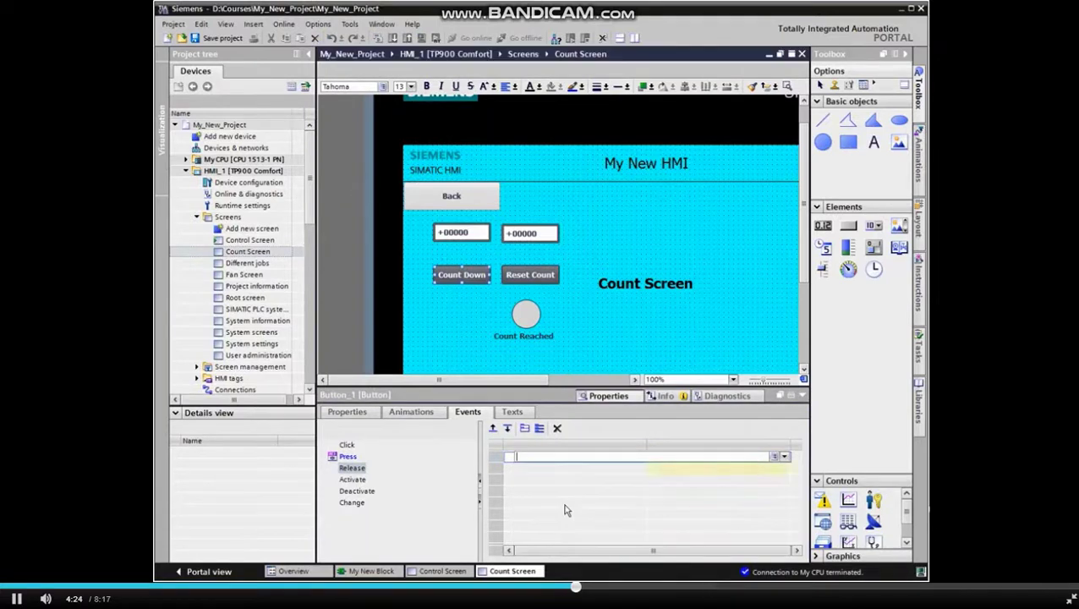
pyautogui.click(788, 475)
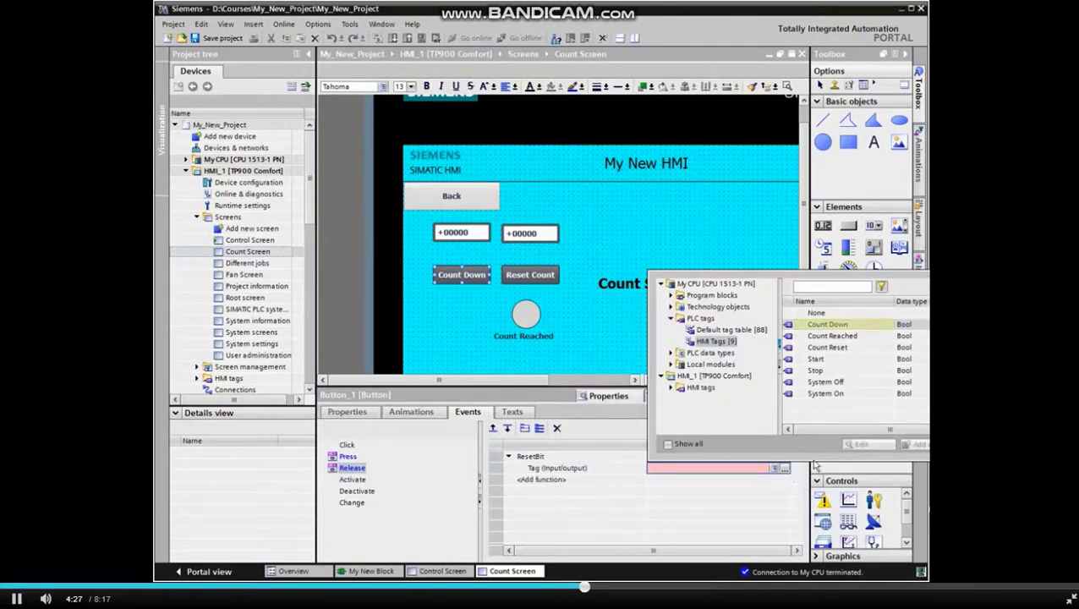
pyautogui.doubleClick(844, 324)
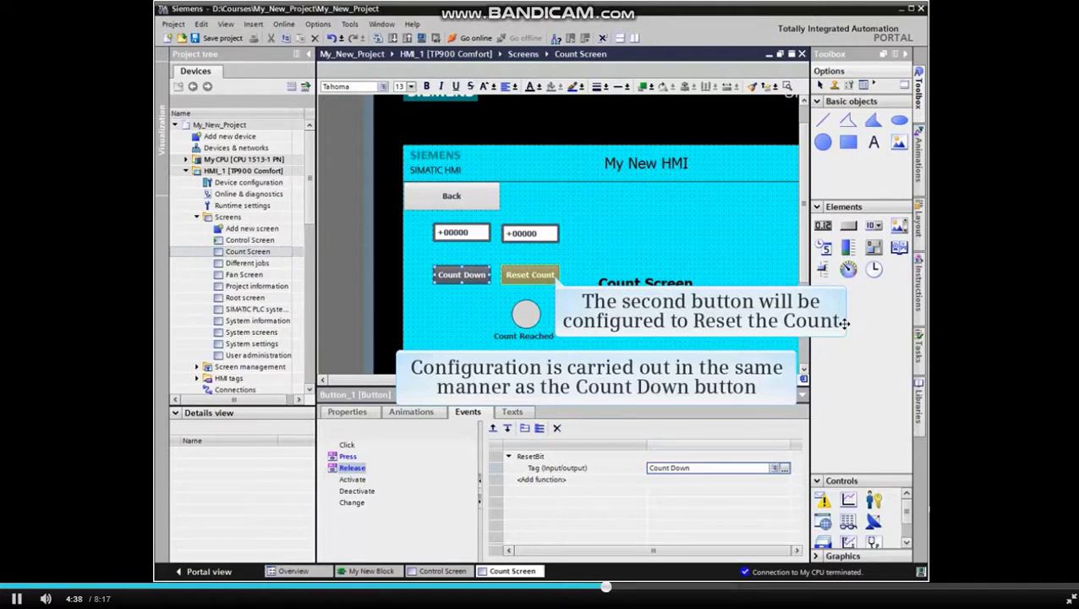
# - Give the Reset Count button's Press event a SetBit function on the Count Reset tag
pyautogui.click(530, 275)
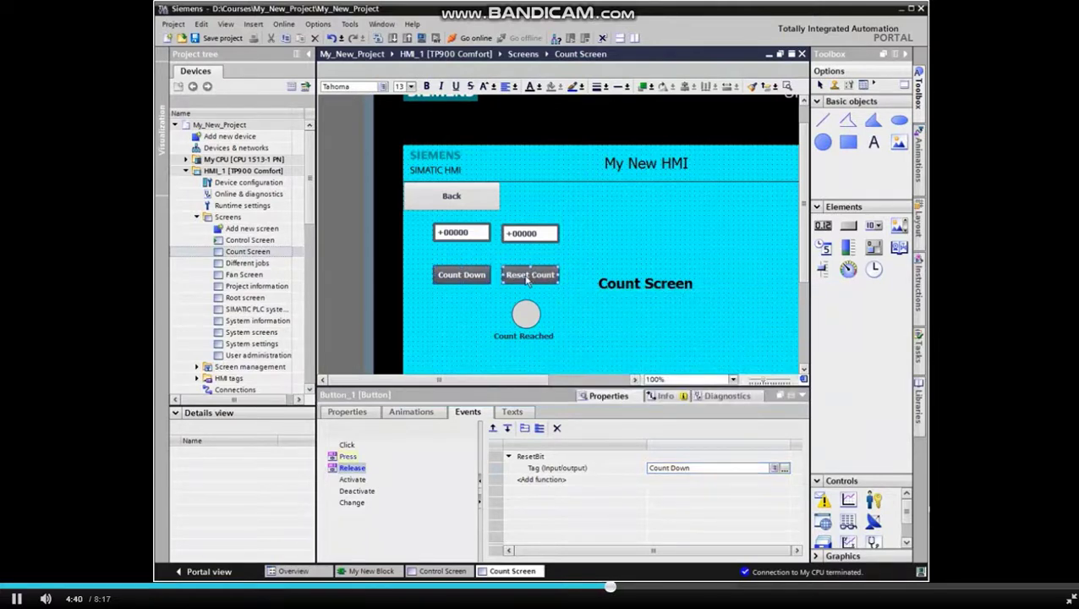
pyautogui.click(348, 457)
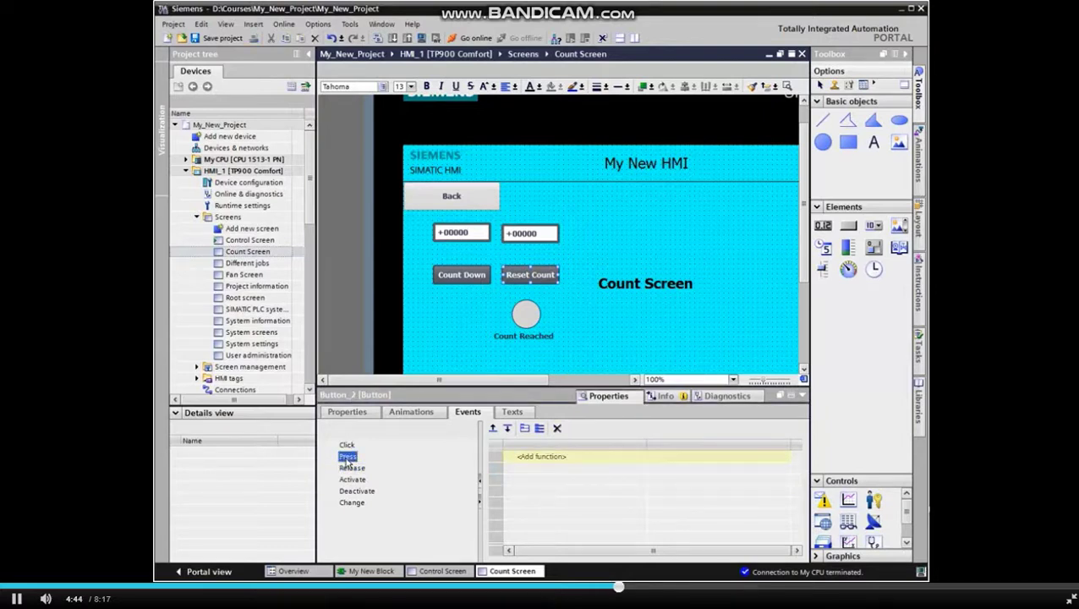
pyautogui.click(579, 457)
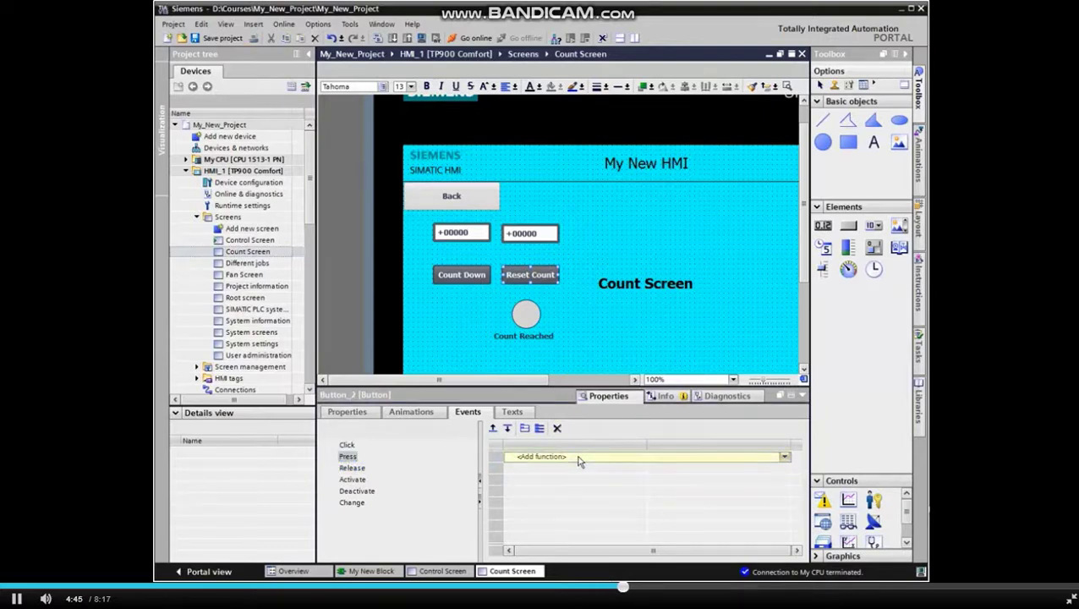
pyautogui.click(774, 457)
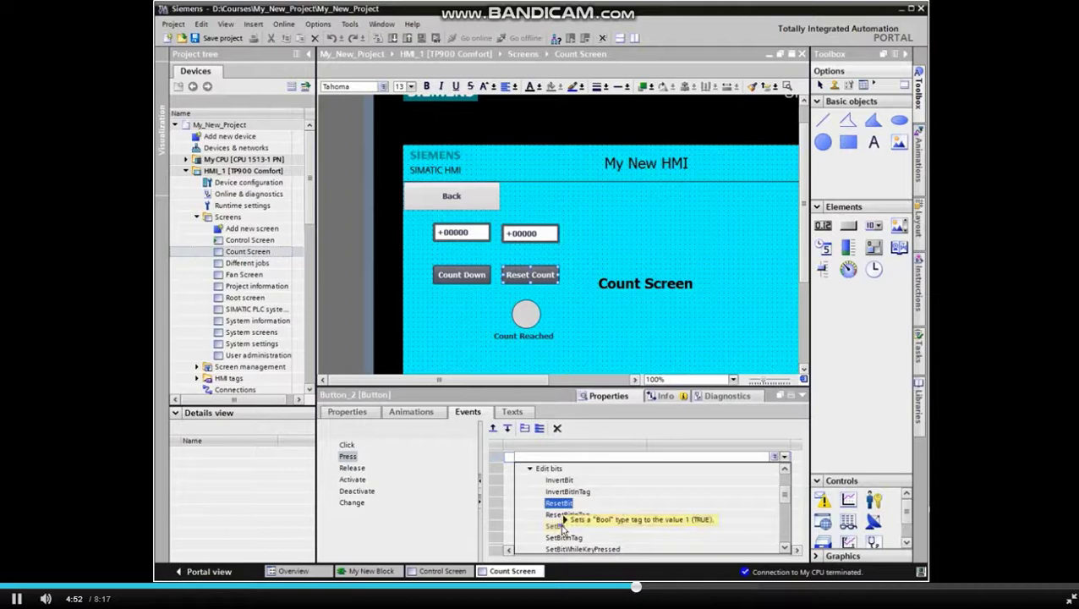
pyautogui.click(561, 526)
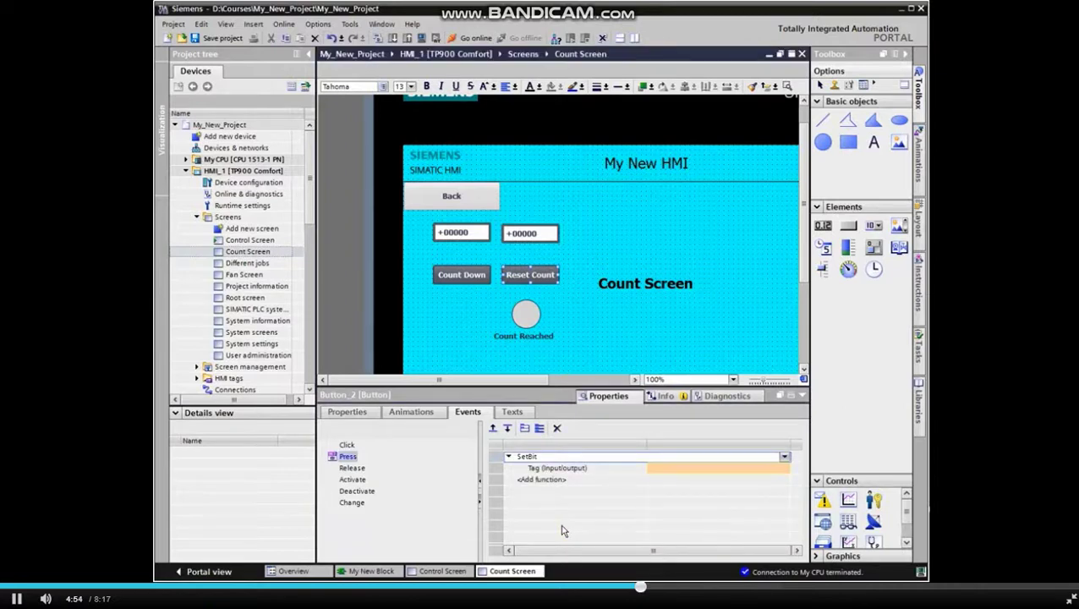
pyautogui.click(718, 470)
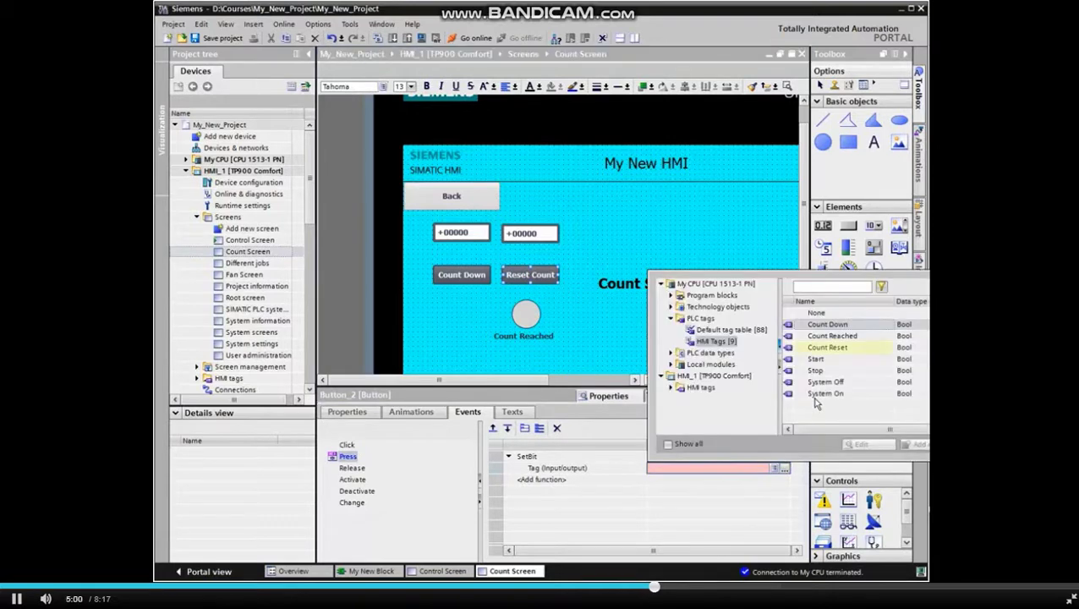
pyautogui.doubleClick(837, 348)
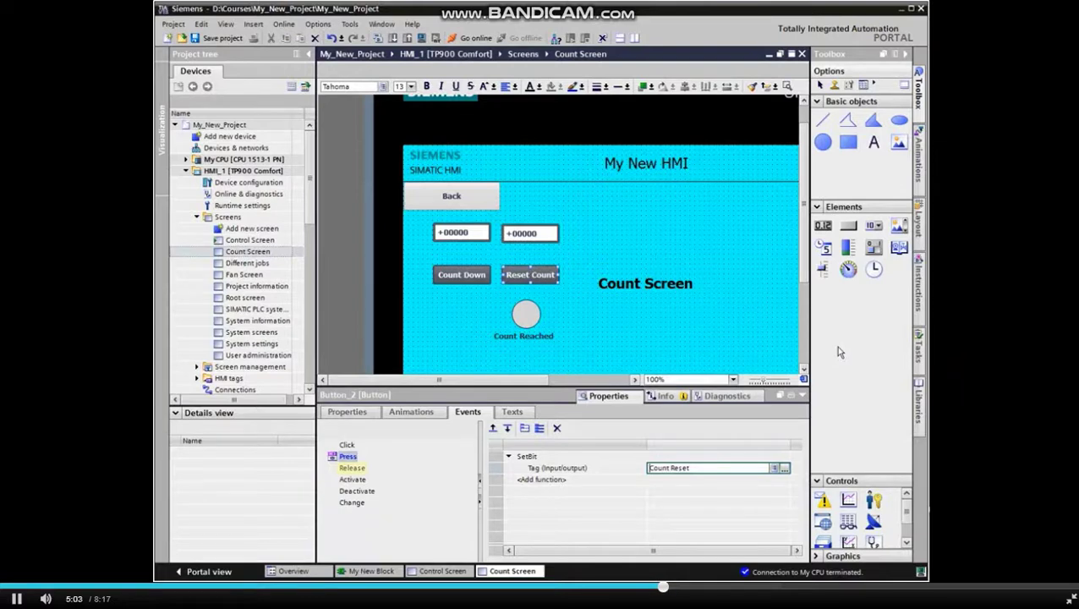
# - Give the Reset Count button's Release event a ResetBit function on the Count Reset tag
pyautogui.click(360, 470)
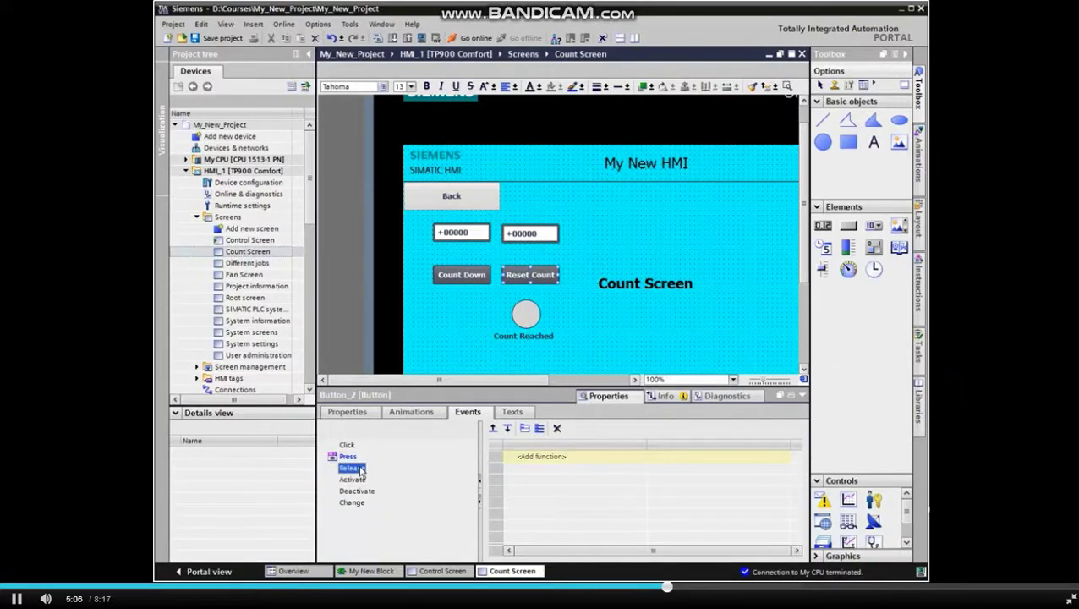
pyautogui.click(565, 458)
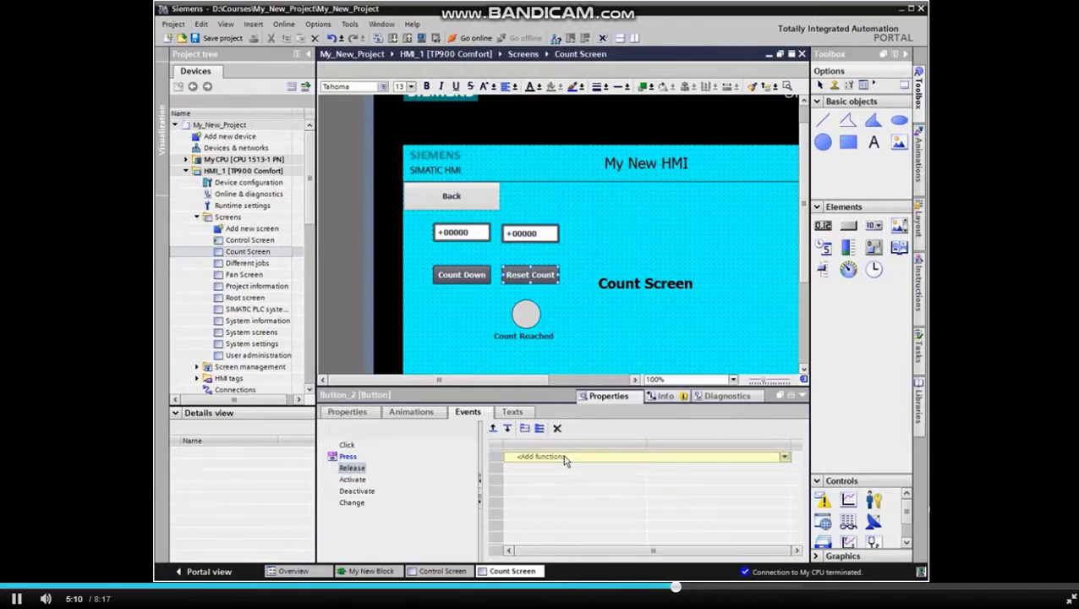
pyautogui.click(784, 456)
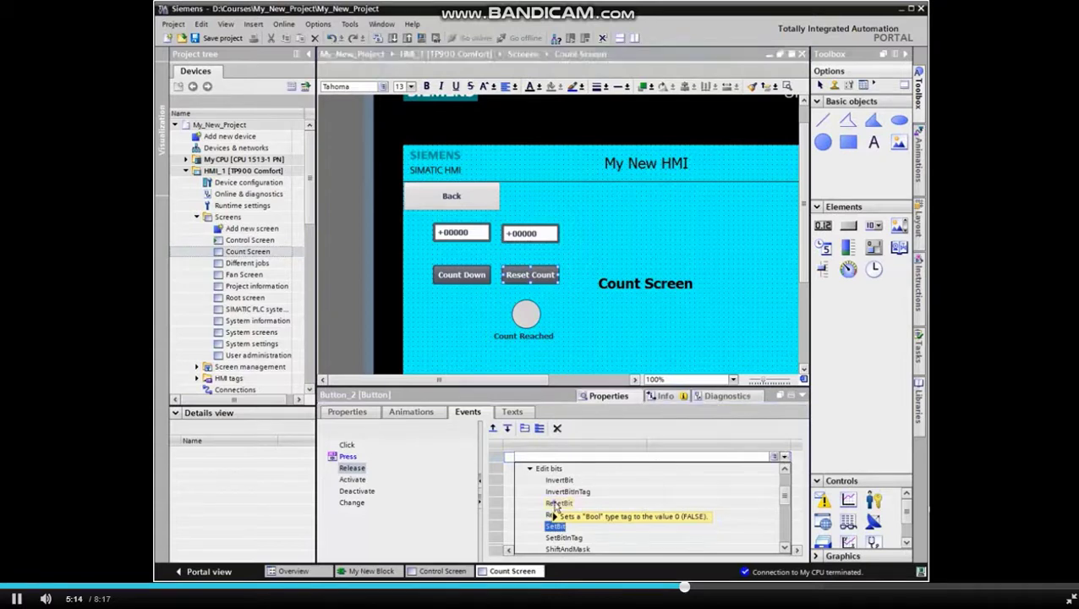
pyautogui.click(555, 503)
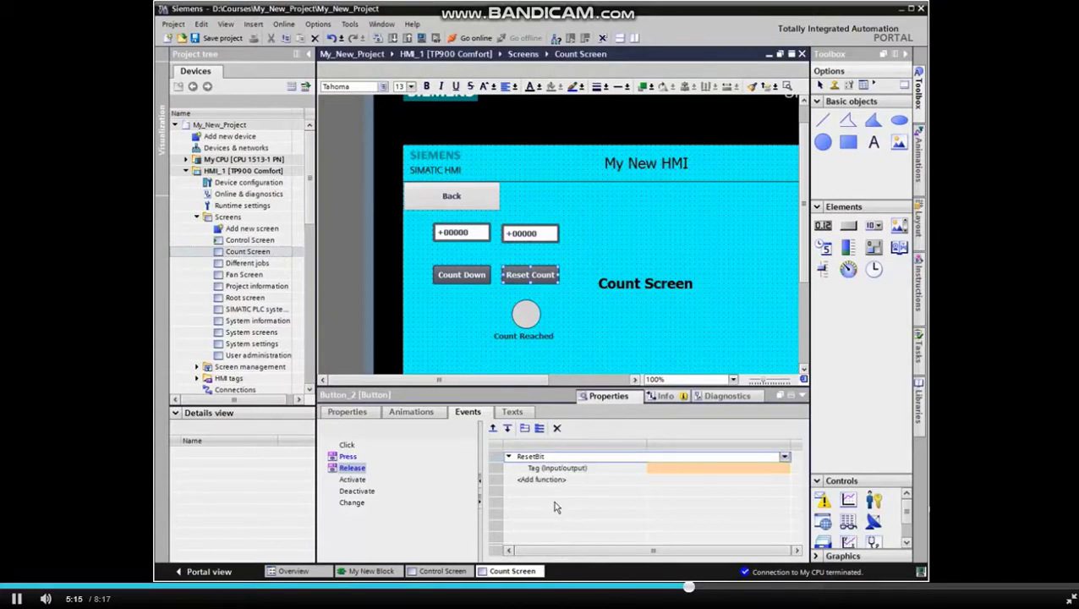
pyautogui.click(771, 471)
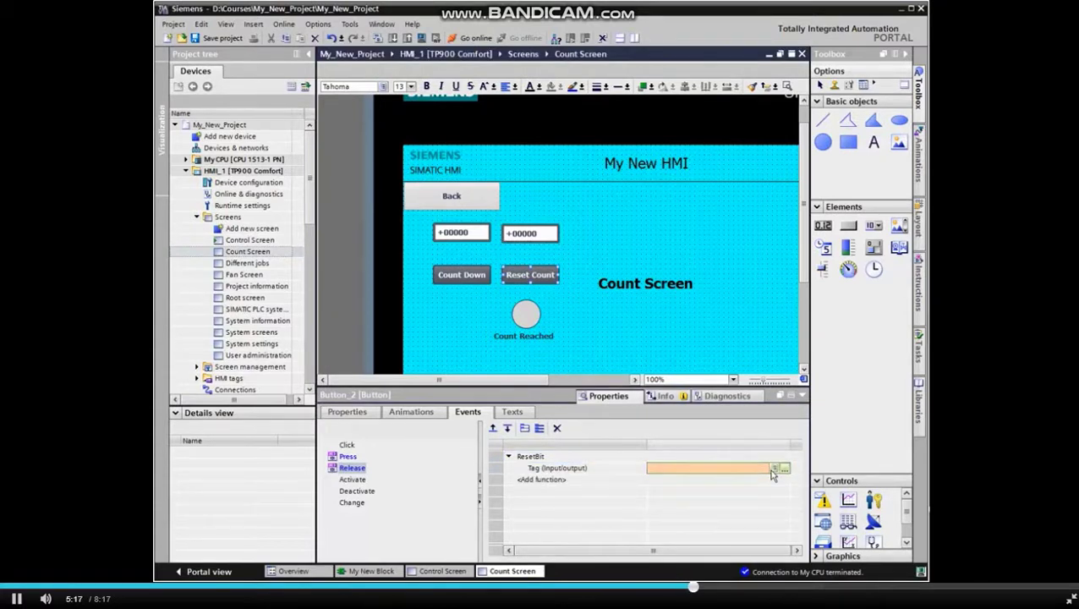
pyautogui.click(785, 469)
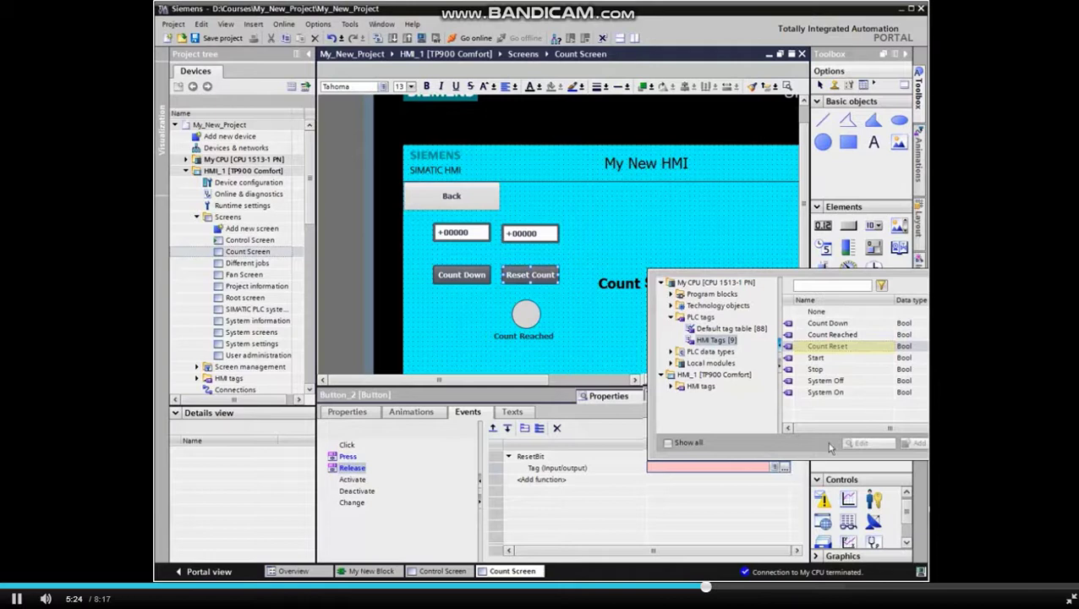
pyautogui.doubleClick(846, 347)
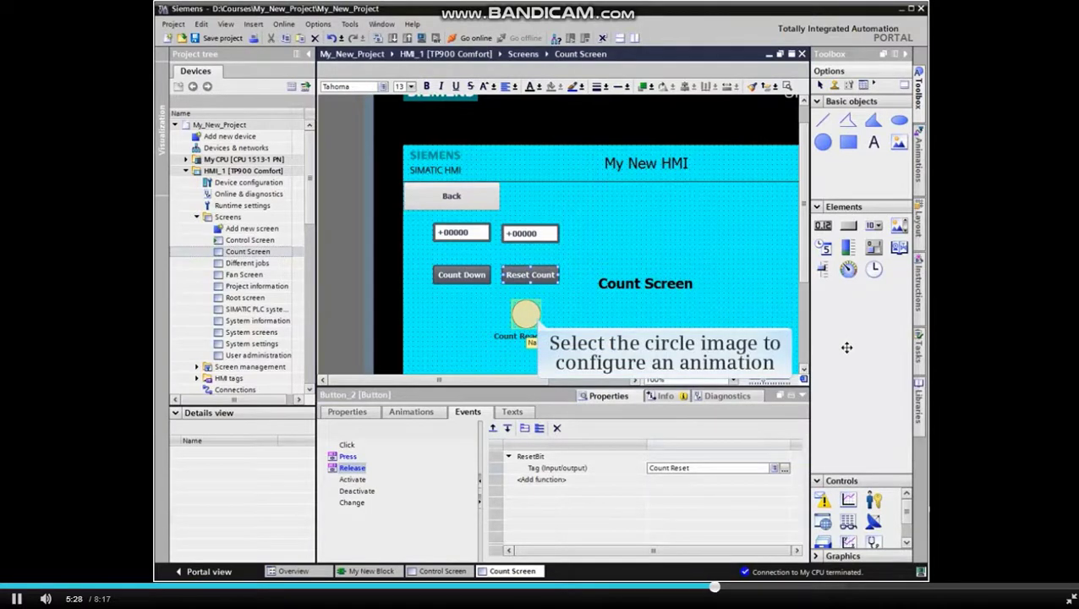
# - Add a new Appearance animation under the Count Reached circle's Display animations
pyautogui.click(522, 319)
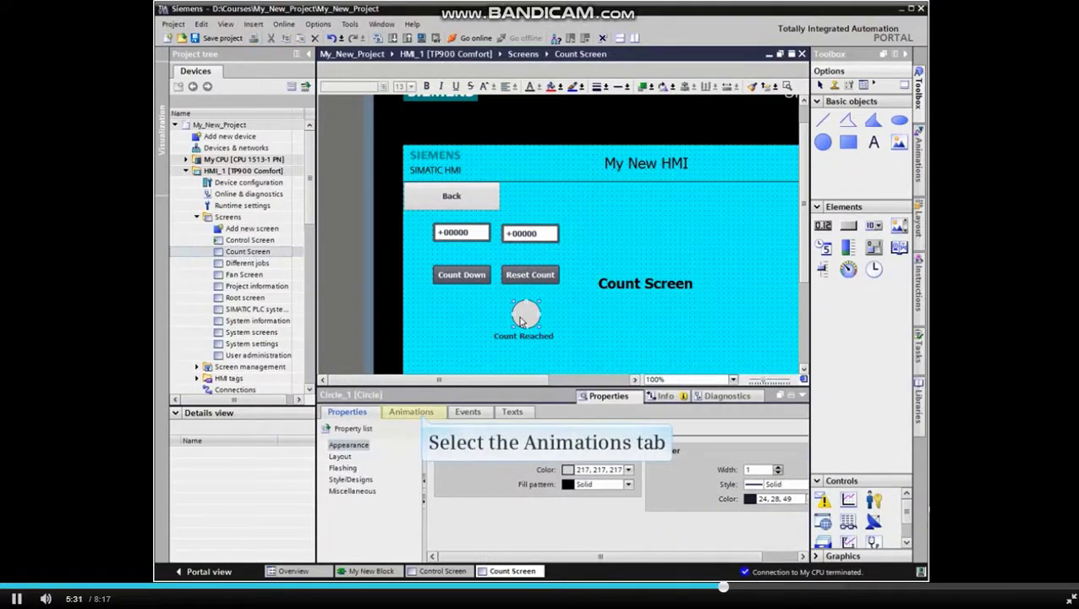
pyautogui.click(417, 413)
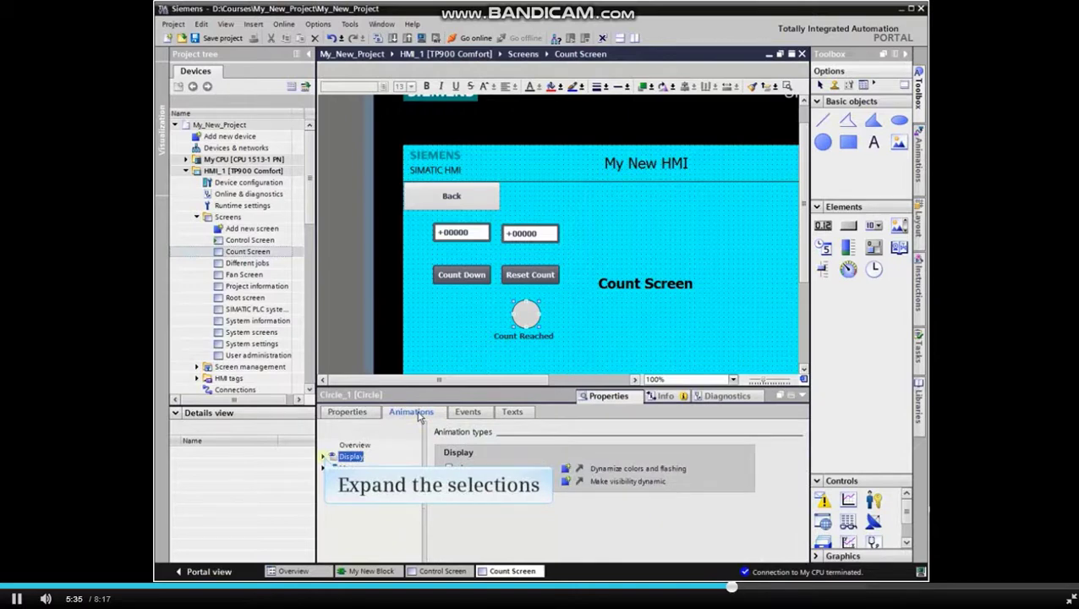
pyautogui.click(323, 456)
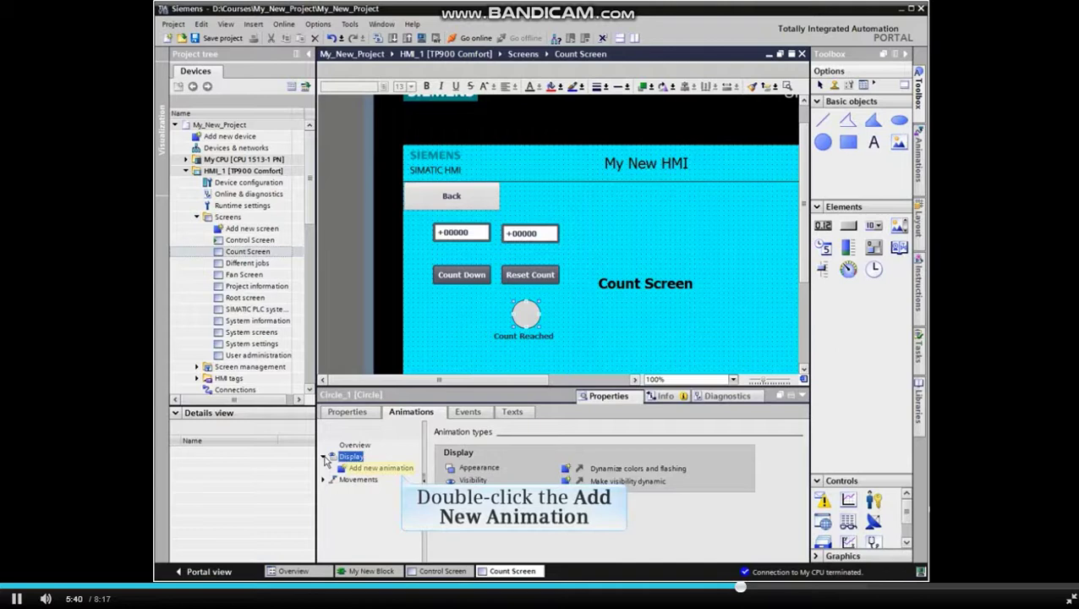
pyautogui.doubleClick(381, 470)
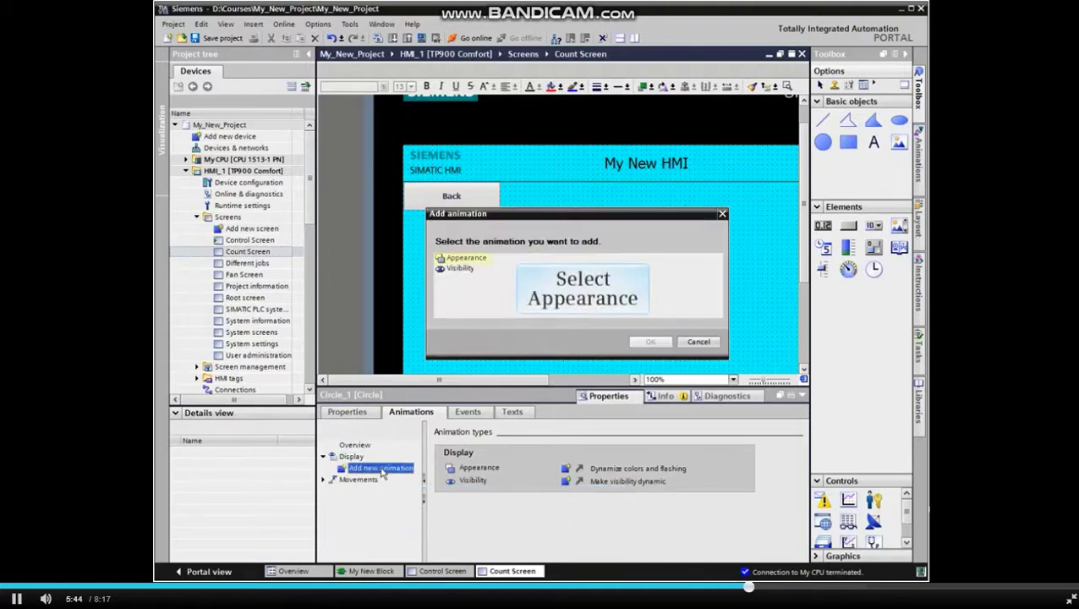
pyautogui.click(464, 261)
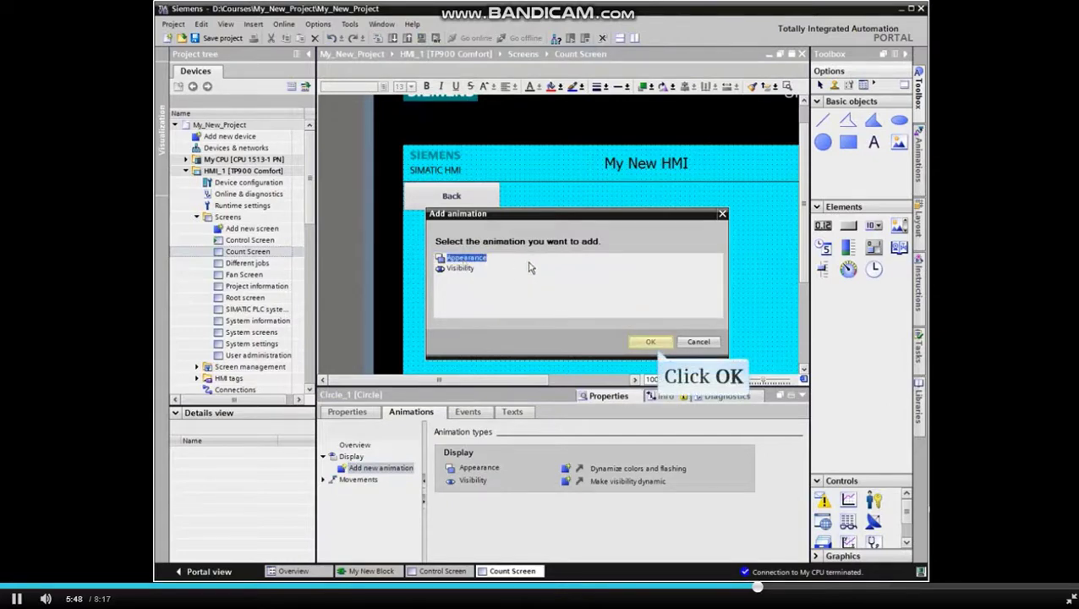
pyautogui.click(642, 343)
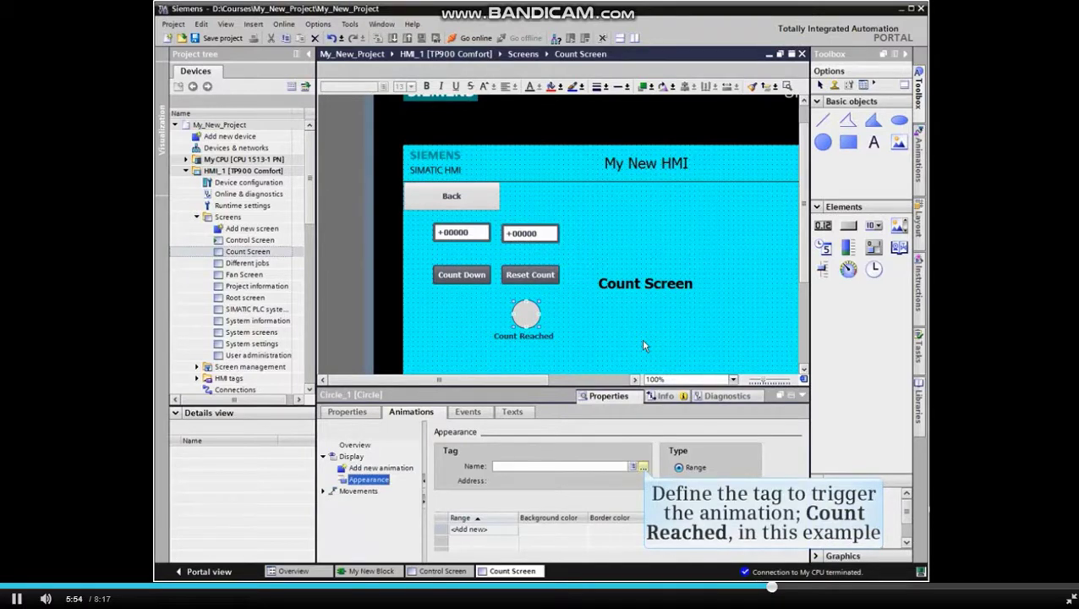
# - Set the Appearance animation's trigger tag to Count Reached
pyautogui.click(643, 467)
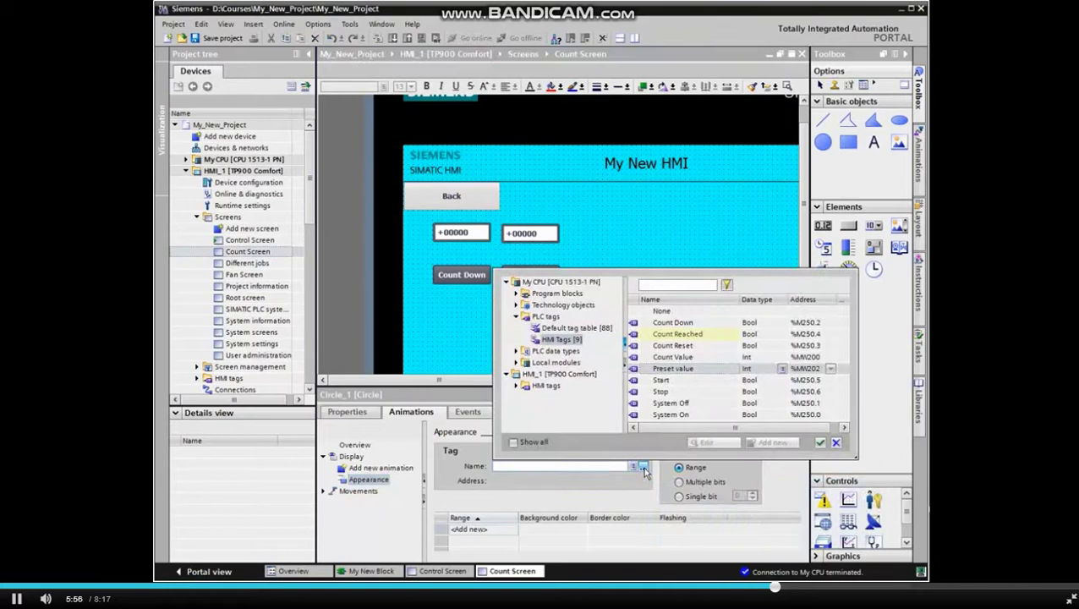
pyautogui.click(676, 335)
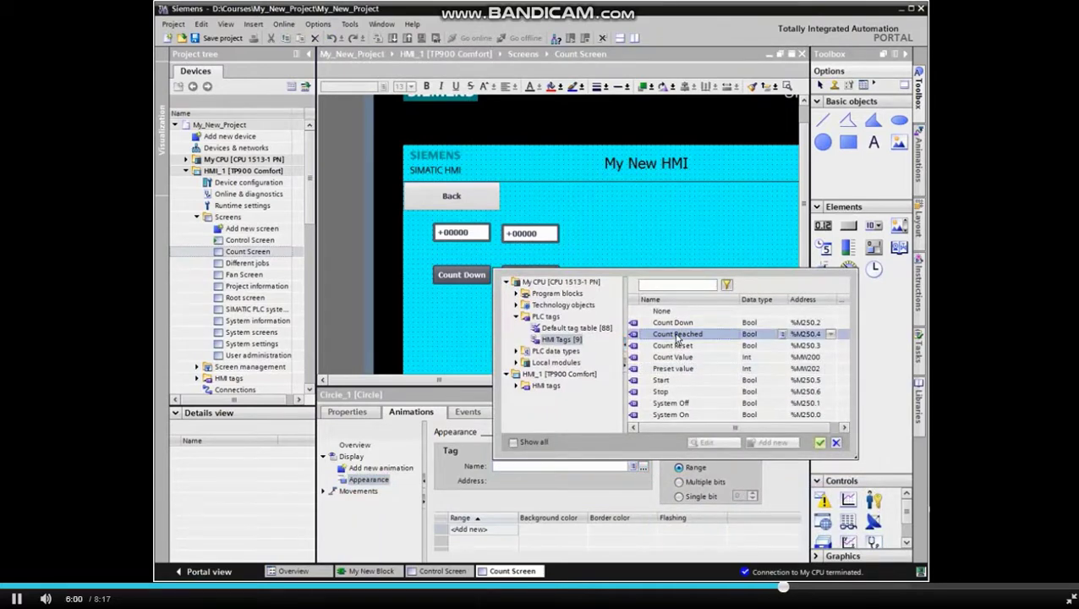
pyautogui.click(819, 441)
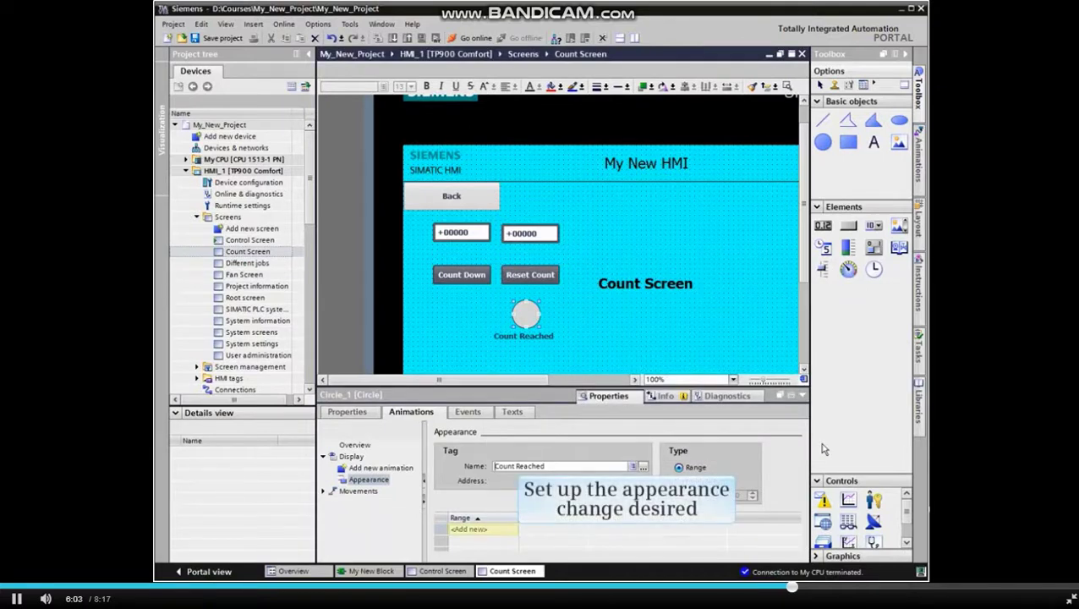
# - Add ranges 0 and 1, giving range 1 a red (255, 0, 0) background with flashing
pyautogui.click(482, 529)
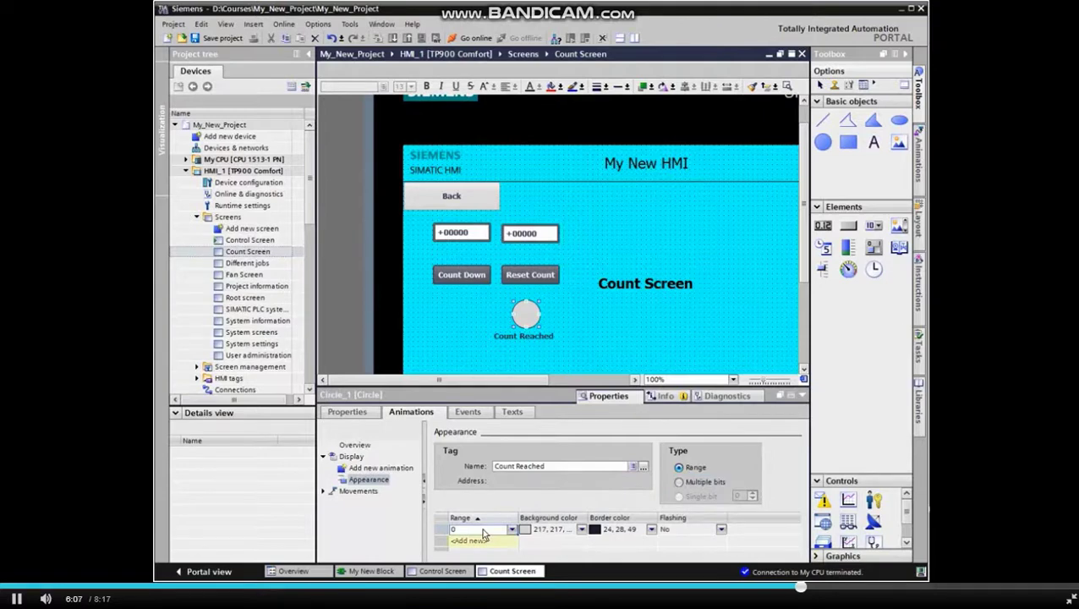
pyautogui.click(474, 541)
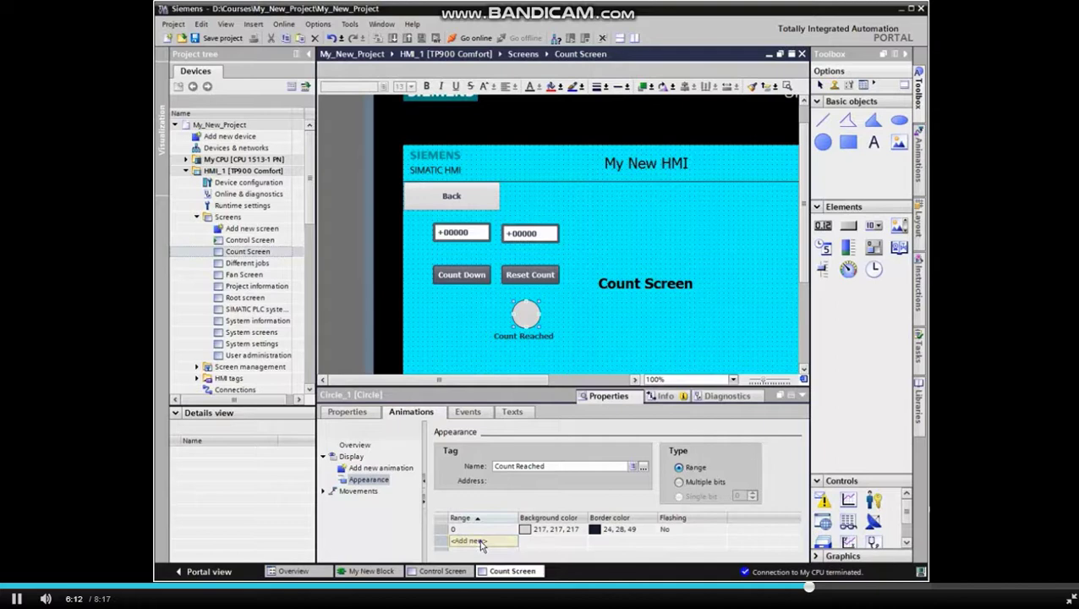
pyautogui.click(480, 545)
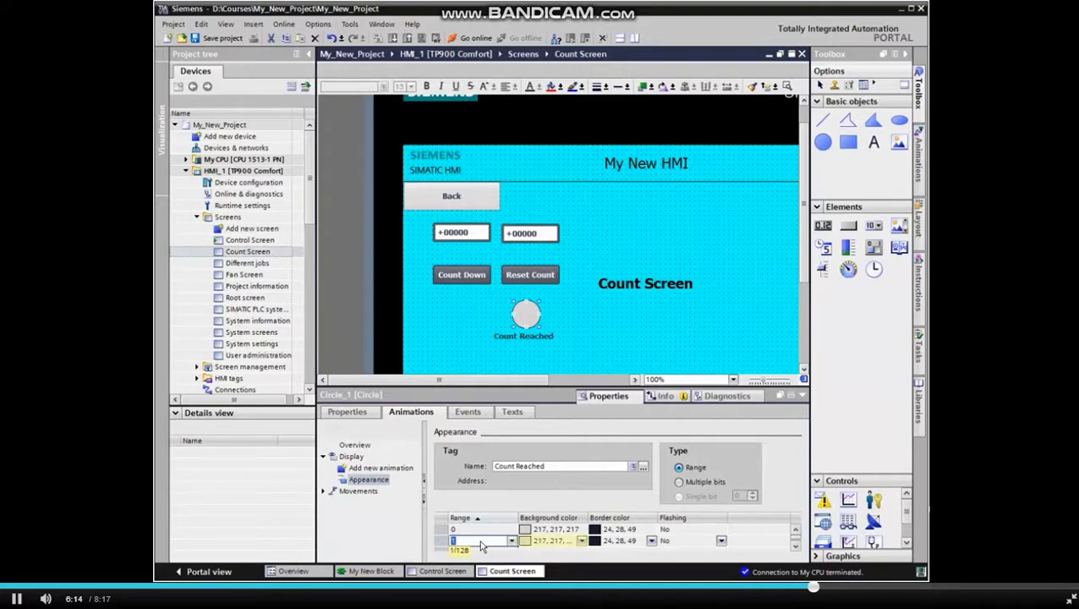
pyautogui.click(582, 541)
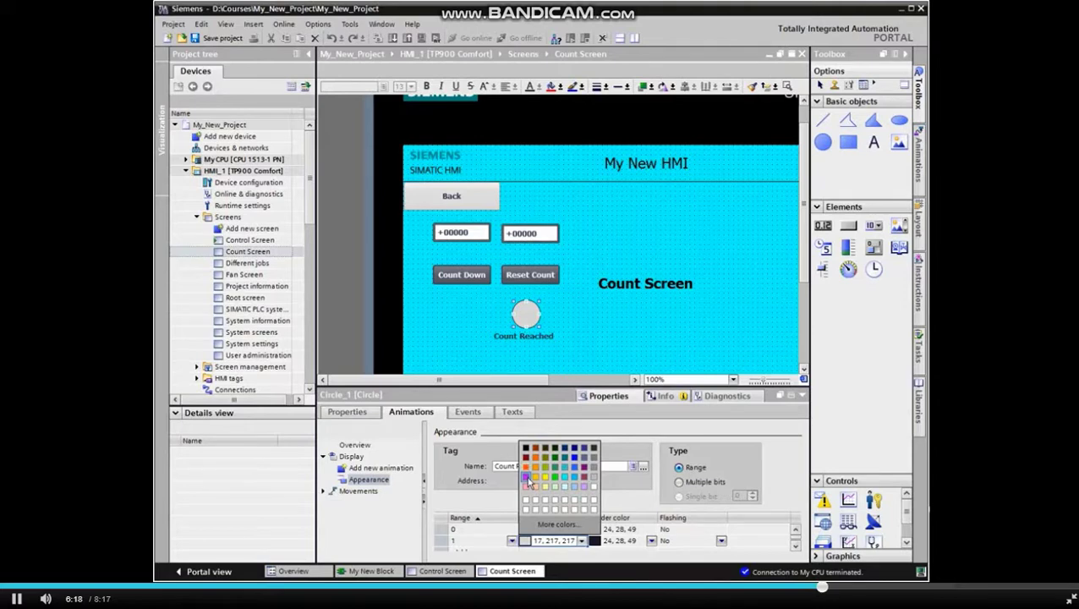
pyautogui.click(526, 465)
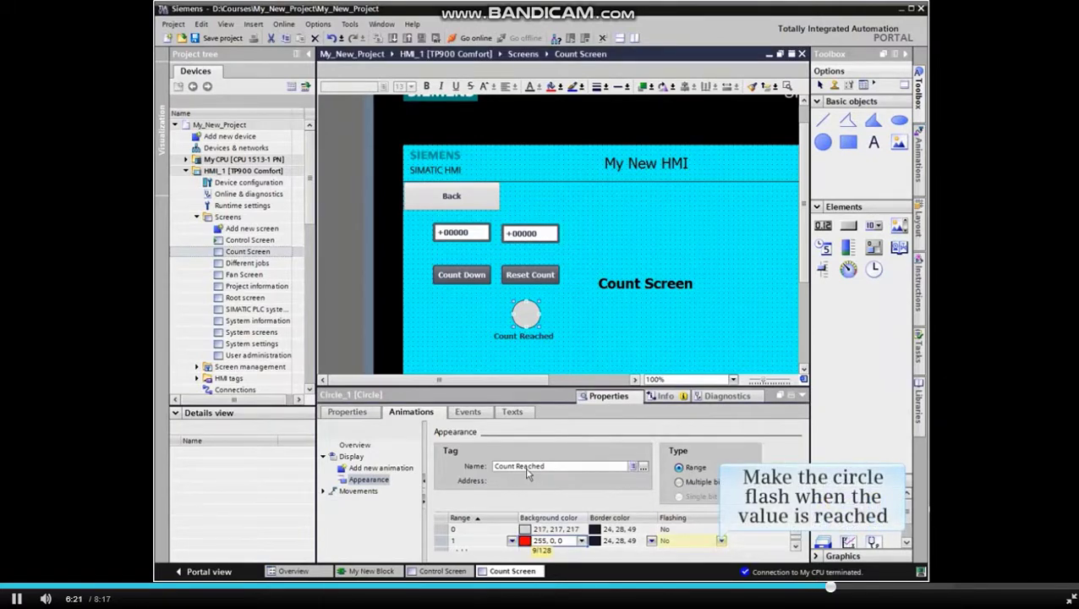
pyautogui.click(685, 540)
pyautogui.click(677, 563)
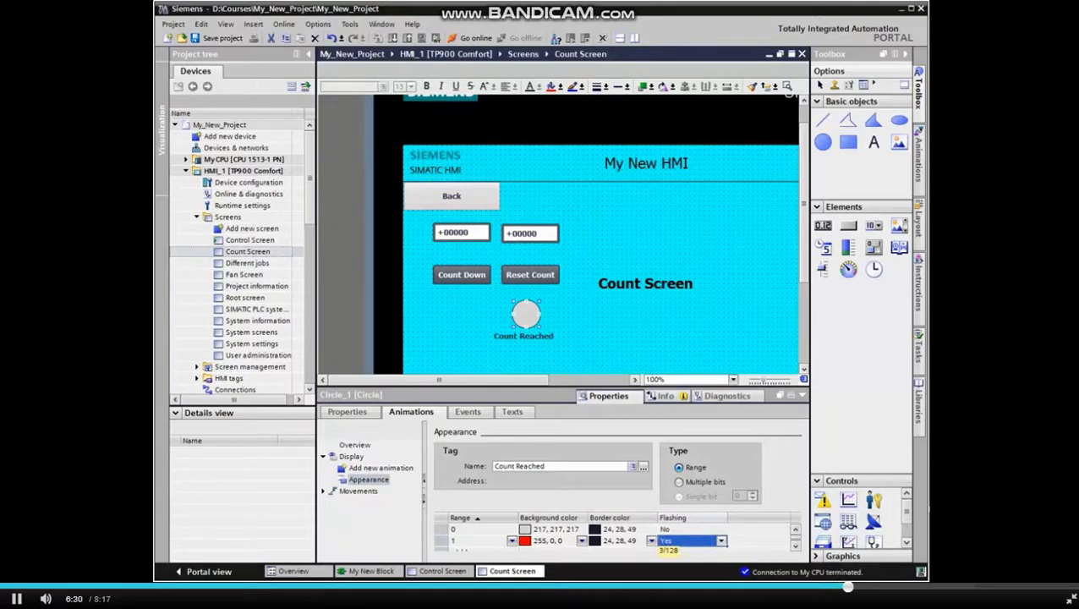
pyautogui.click(679, 569)
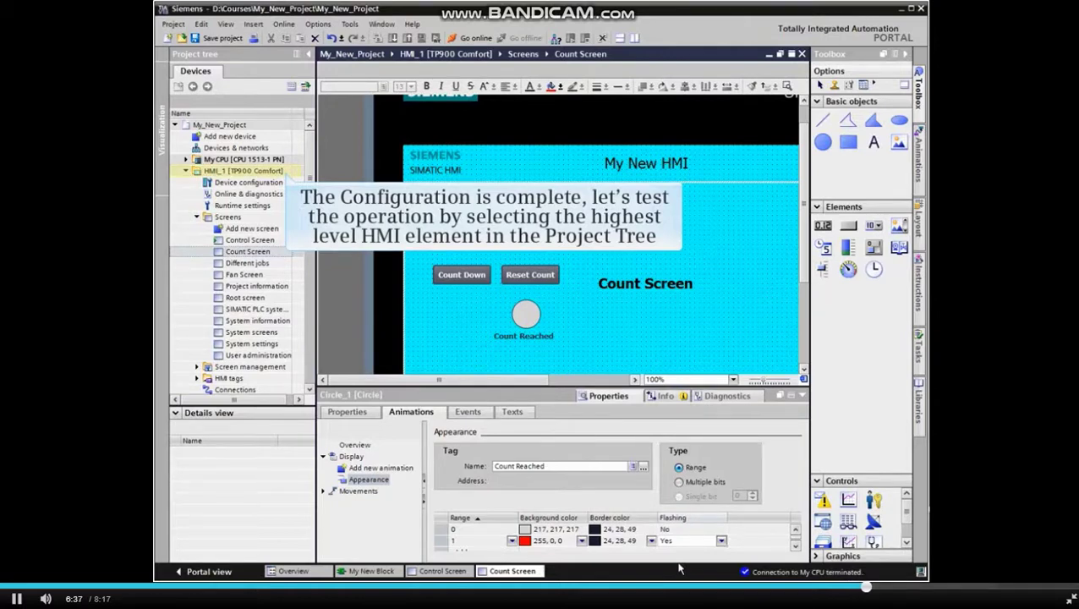
# - Compile HMI_1 and launch it in WinCC Runtime Advanced simulation
pyautogui.click(216, 172)
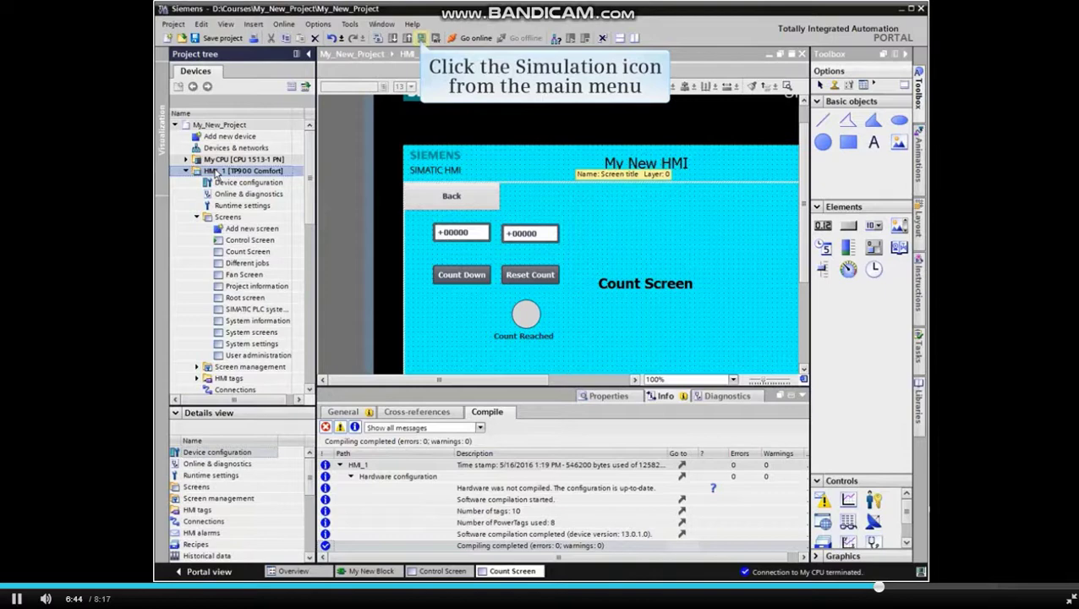
pyautogui.click(421, 38)
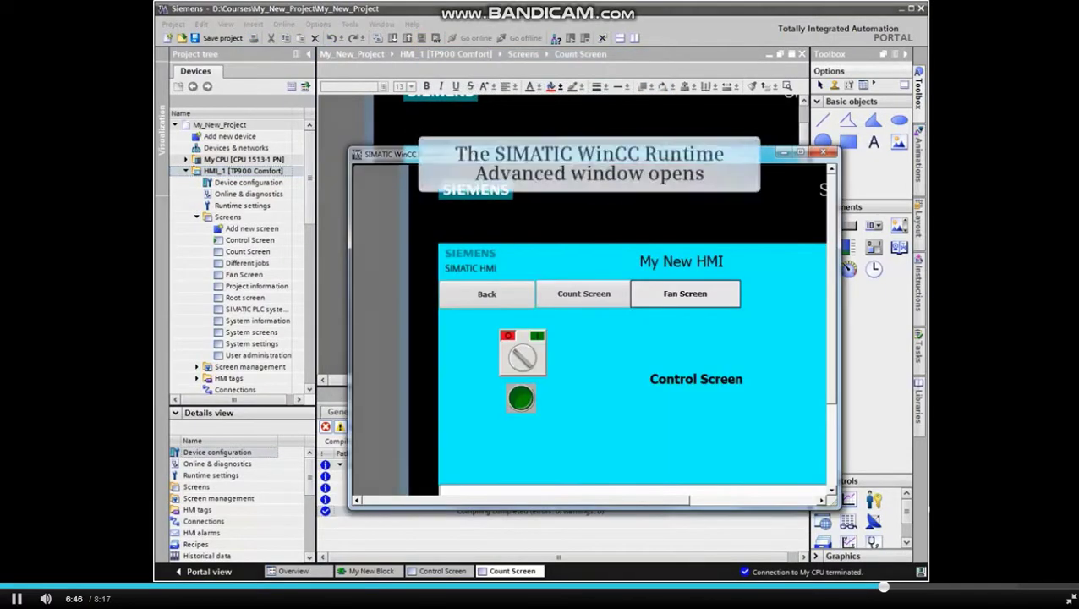